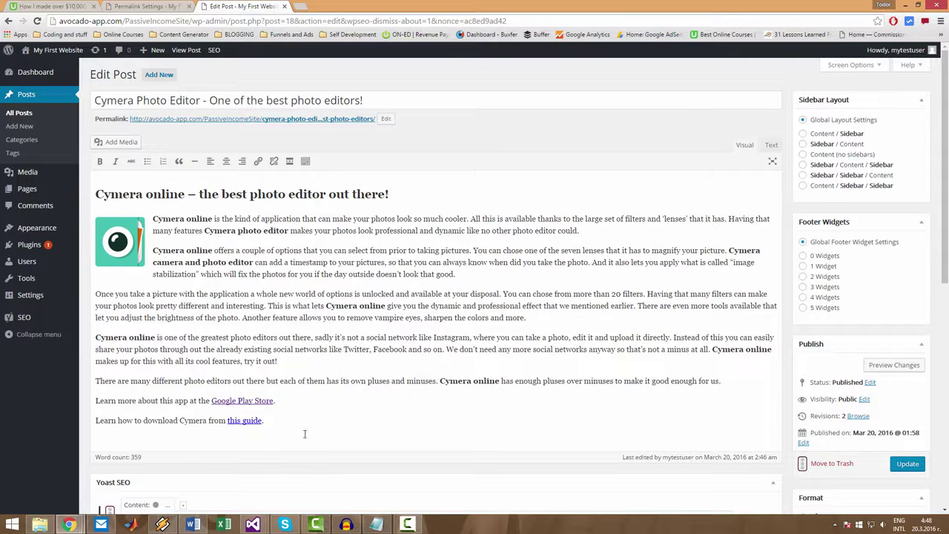
pyautogui.moveTo(300, 424); pyautogui.dragTo(155, 216)
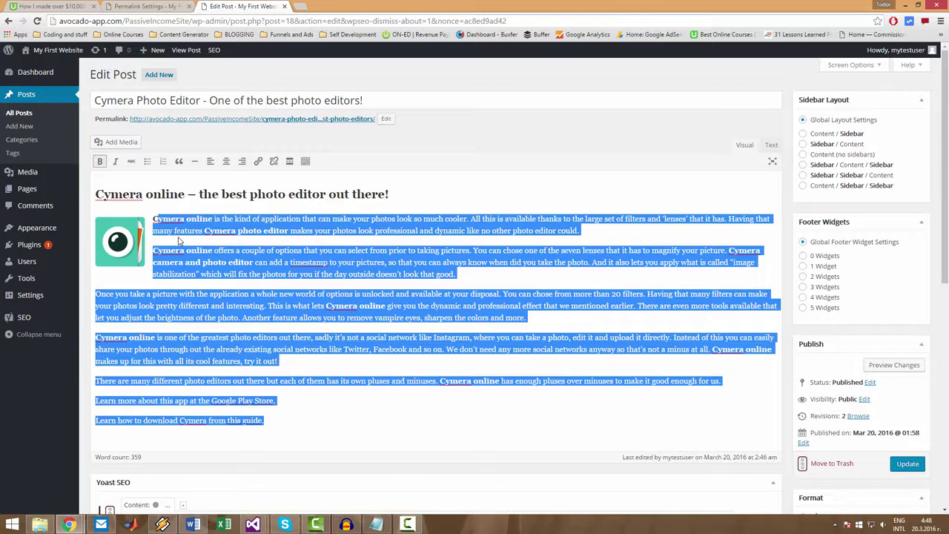
pyautogui.click(180, 241)
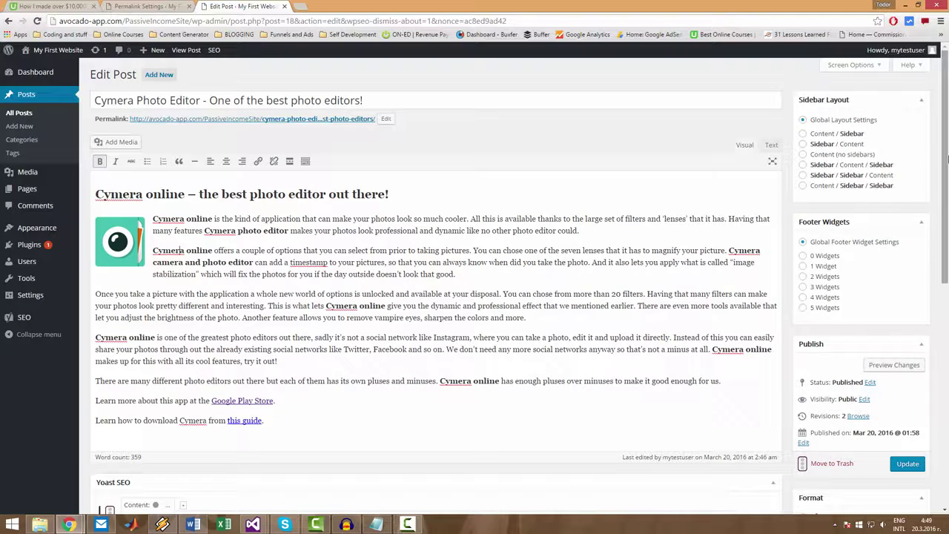
# Consult the keyword list in Notepad and add the tag "Cymera Online" to the post
pyautogui.moveTo(947, 157); pyautogui.dragTo(947, 378)
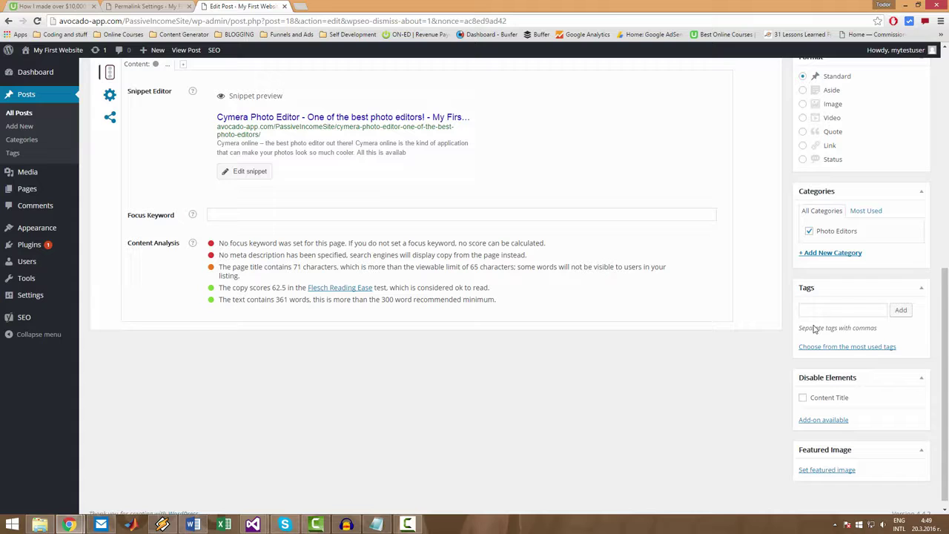
pyautogui.click(846, 310)
pyautogui.click(377, 524)
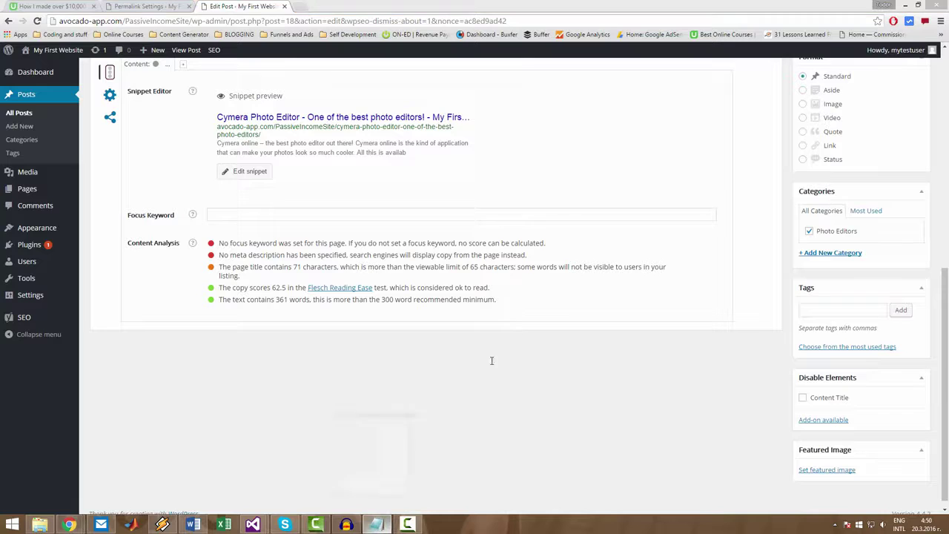
pyautogui.doubleClick(312, 146)
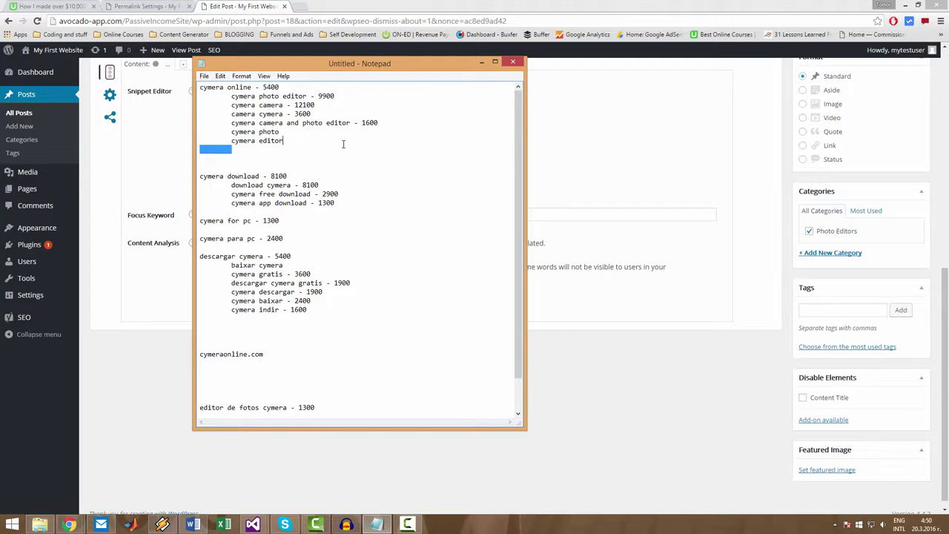
pyautogui.click(343, 156)
pyautogui.click(852, 309)
pyautogui.write('Cym')
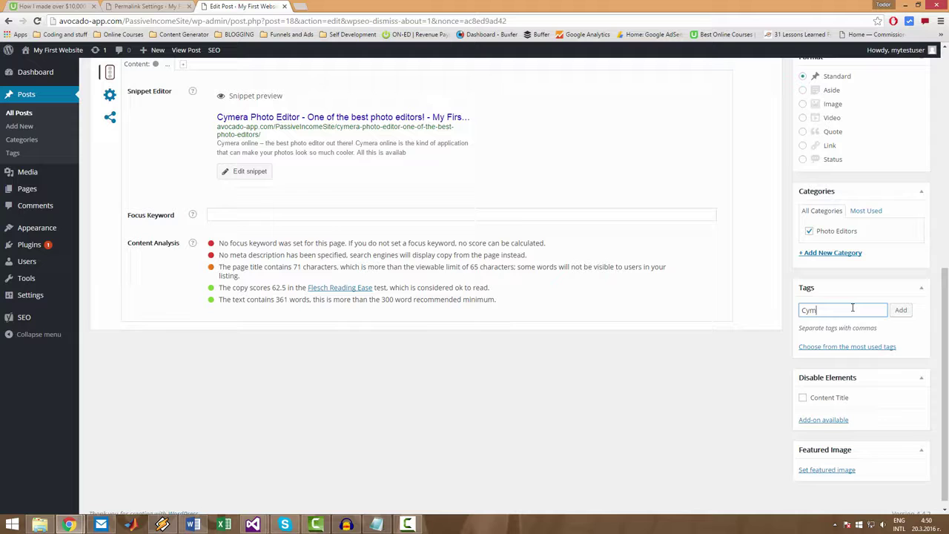
pyautogui.write('era Online')
pyautogui.press('Return')
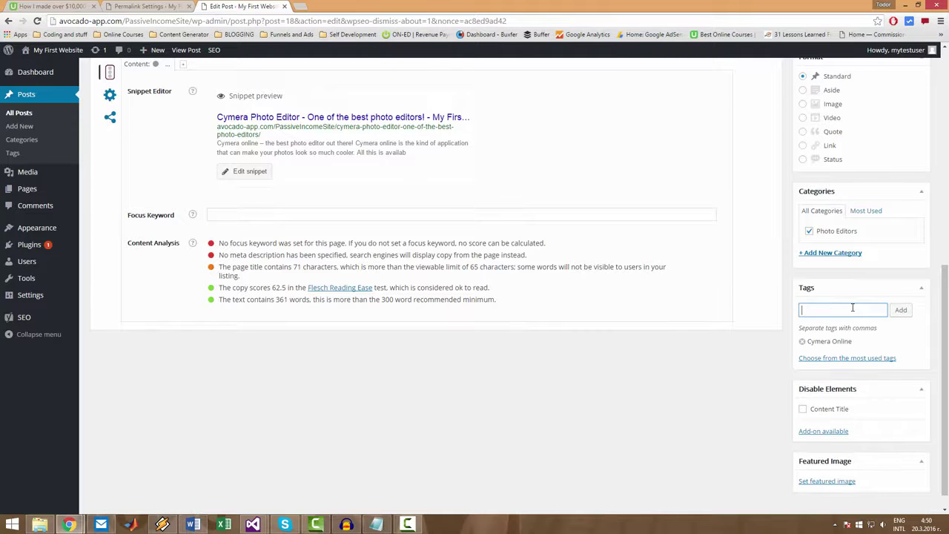
# Check the keyword list in Notepad and add the tag "Cymera Photo Editor" to the post
pyautogui.hotkey('alt', 'Tab')
pyautogui.click(852, 307)
pyautogui.write('Cymera phot')
pyautogui.press('BackSpace')
pyautogui.press('BackSpace')
pyautogui.press('BackSpace')
pyautogui.press('BackSpace')
pyautogui.write('Photo Editor')
pyautogui.press('Return')
# Take the next two keywords from the Notepad list and add the tags "Cymera Camera" and "Camera Cymera"
pyautogui.hotkey('alt', 'Tab')
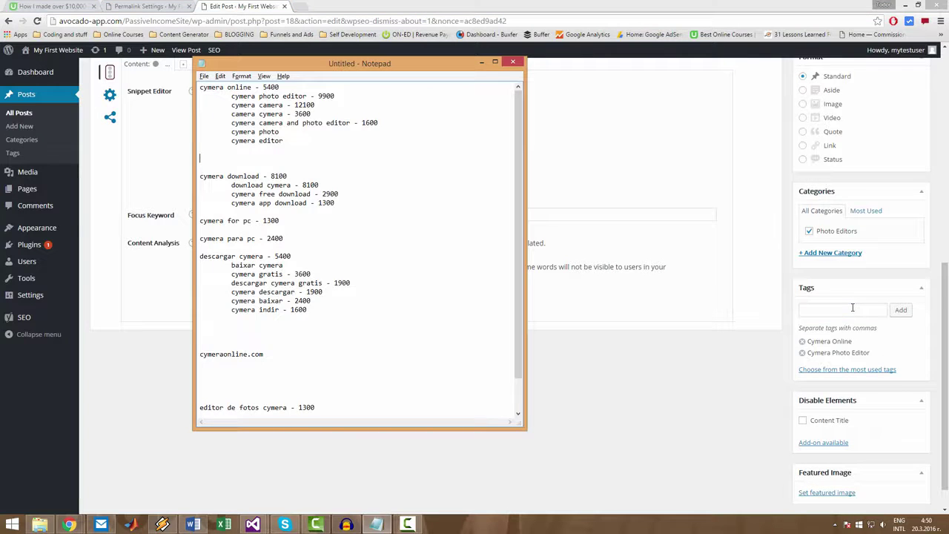
pyautogui.hotkey('alt', 'Tab')
pyautogui.write('Cymera Camera')
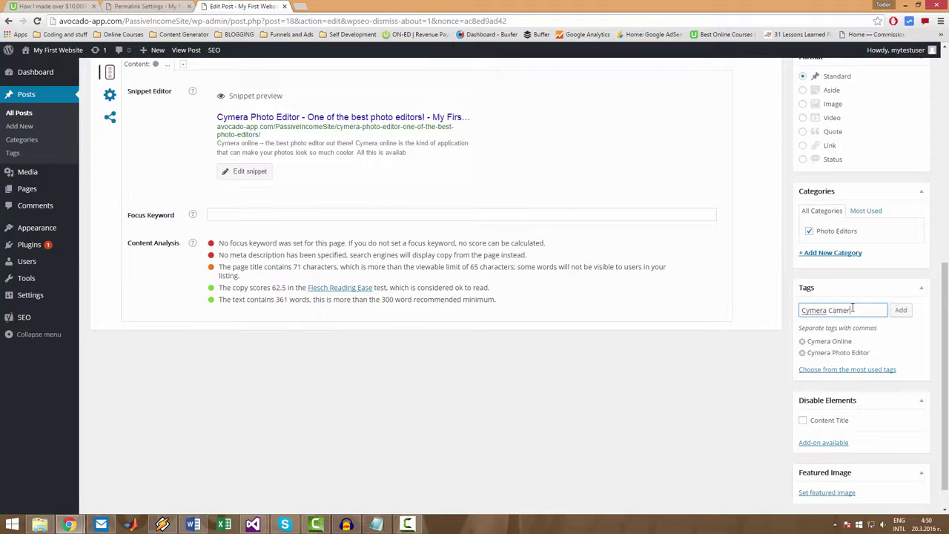
pyautogui.press('Return')
pyautogui.write('Camera Cymera')
pyautogui.press('Return')
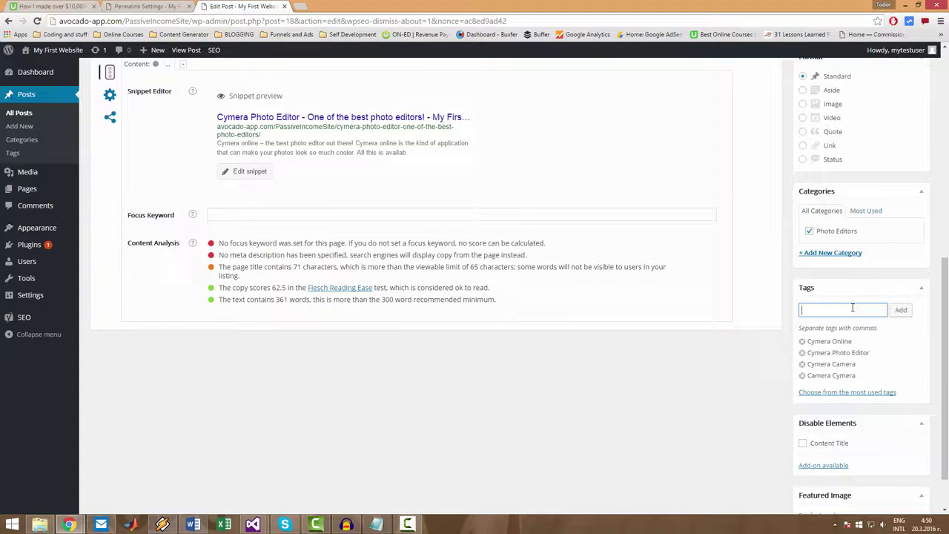
# Check the Notepad keyword list again and add the tag "Cymera Camera and Photo Editor" to the post
pyautogui.hotkey('alt', 'Tab')
pyautogui.hotkey('alt', 'Tab')
pyautogui.write('Cymera Ca')
pyautogui.press('BackSpace')
pyautogui.press('BackSpace')
pyautogui.write('Camera nad')
pyautogui.press('BackSpace')
pyautogui.press('BackSpace')
pyautogui.press('BackSpace')
pyautogui.write('and Photo Editor')
pyautogui.press('Return')
# Add the last two keywords of the "cymera online" group, "Cymera Photo" and "Cymera Editor", as post tags
pyautogui.hotkey('alt', 'Tab')
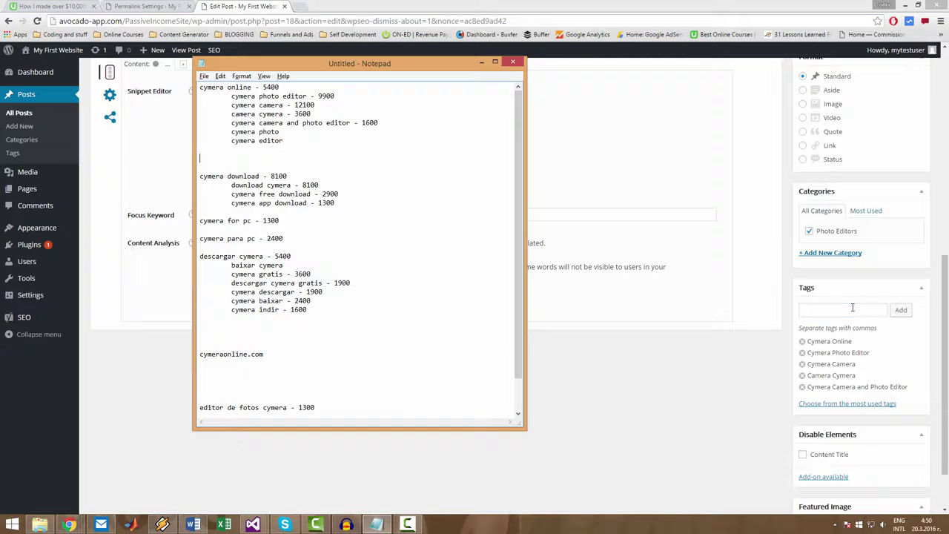
pyautogui.hotkey('alt', 'Tab')
pyautogui.write('Cymera Photo')
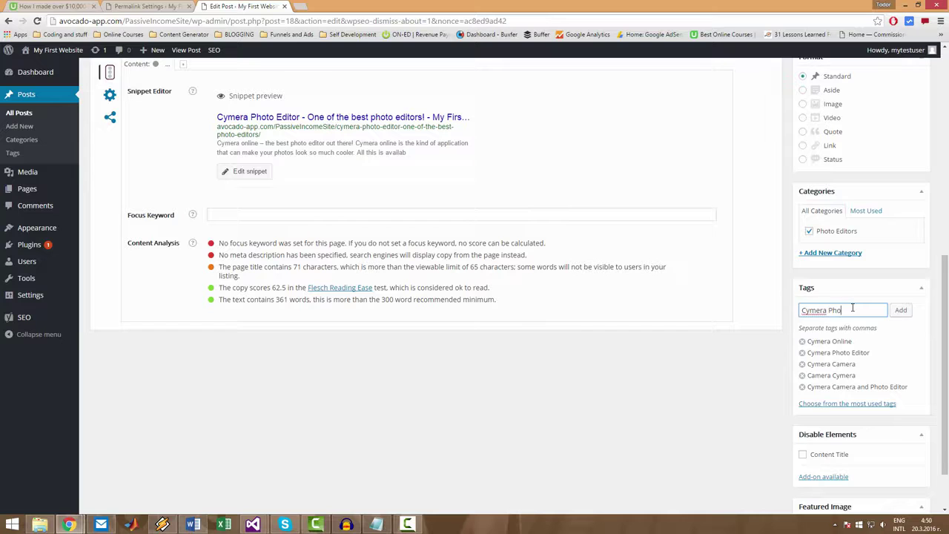
pyautogui.press('Return')
pyautogui.hotkey('alt', 'Tab')
pyautogui.hotkey('alt', 'Tab')
pyautogui.write('Cym')
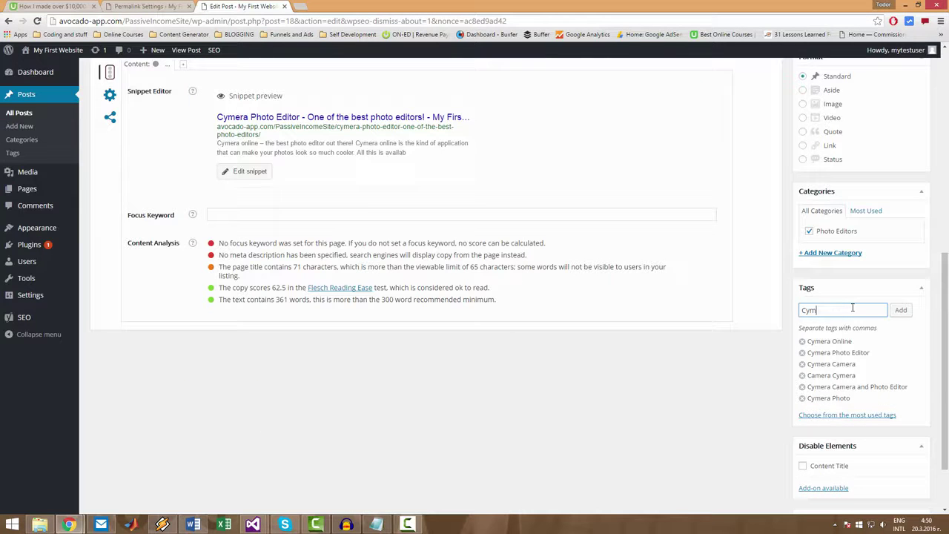
pyautogui.write('era Editor')
pyautogui.press('Return')
# Compare the "cymera online" keyword group in Notepad with the tags added to the post
pyautogui.hotkey('alt', 'Tab')
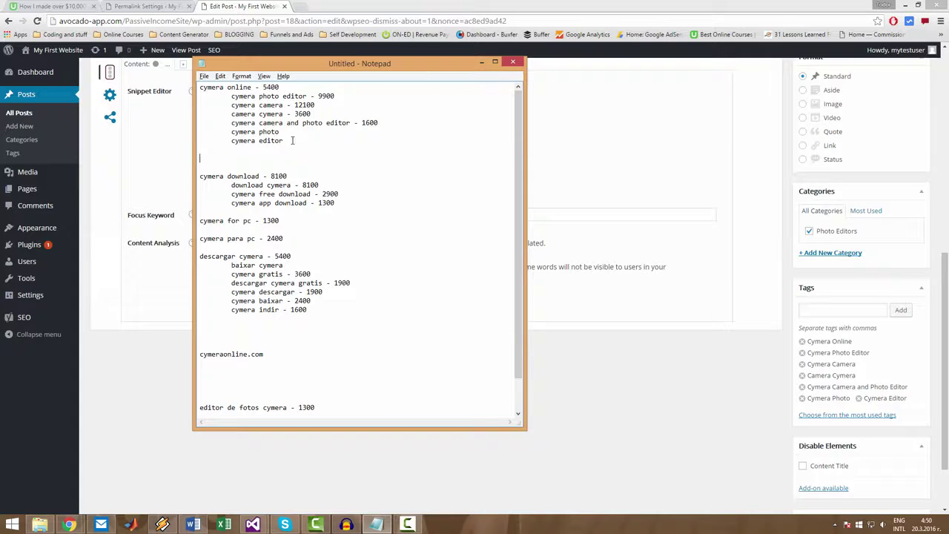
pyautogui.moveTo(293, 140); pyautogui.dragTo(199, 87)
pyautogui.click(334, 145)
pyautogui.hotkey('shift', 'Up')
pyautogui.hotkey('shift', 'Up')
pyautogui.hotkey('shift', 'Up')
pyautogui.hotkey('shift', 'Up')
pyautogui.hotkey('shift', 'Up')
pyautogui.hotkey('shift', 'Up')
pyautogui.hotkey('shift', 'Up')
pyautogui.hotkey('shift', 'Up')
pyautogui.hotkey('alt', 'Tab')
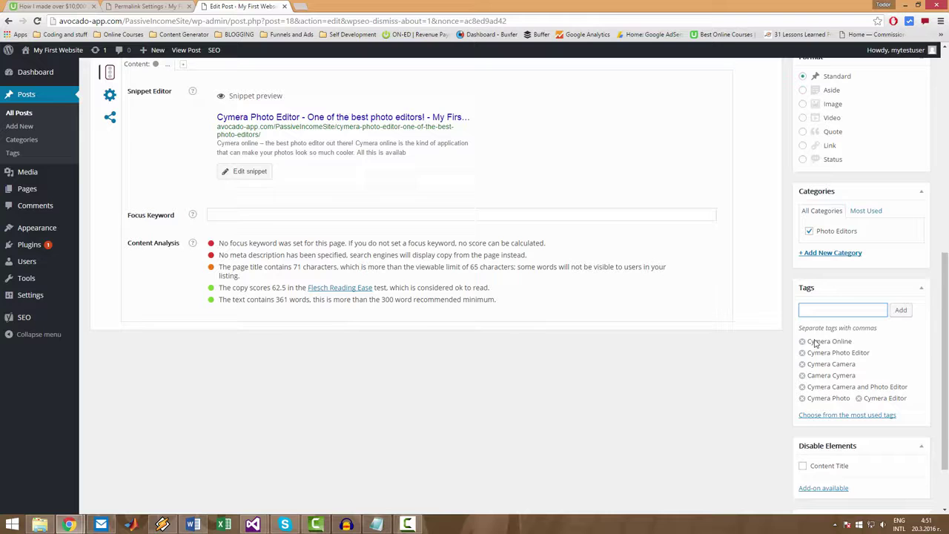
pyautogui.click(758, 398)
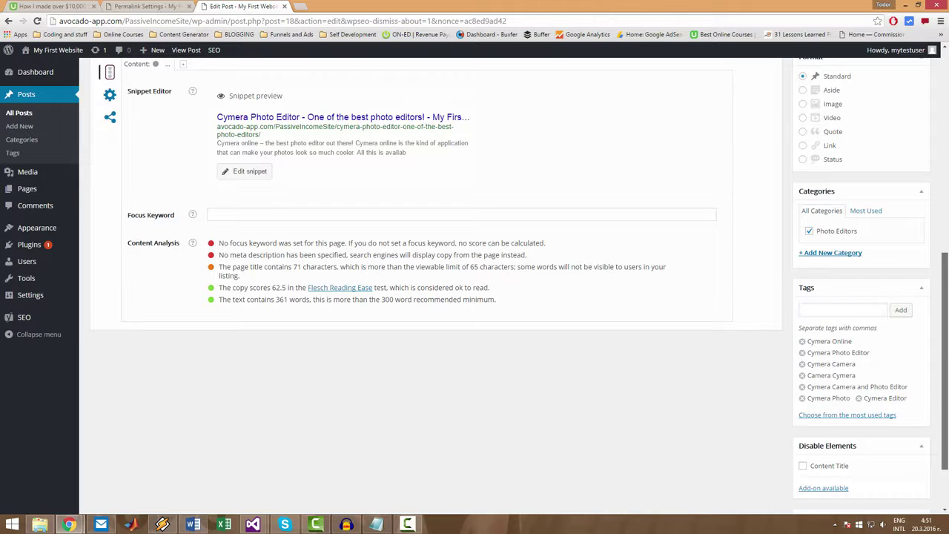
# Update the post and view its published page down to the tag list
pyautogui.scroll(4, 758, 398)
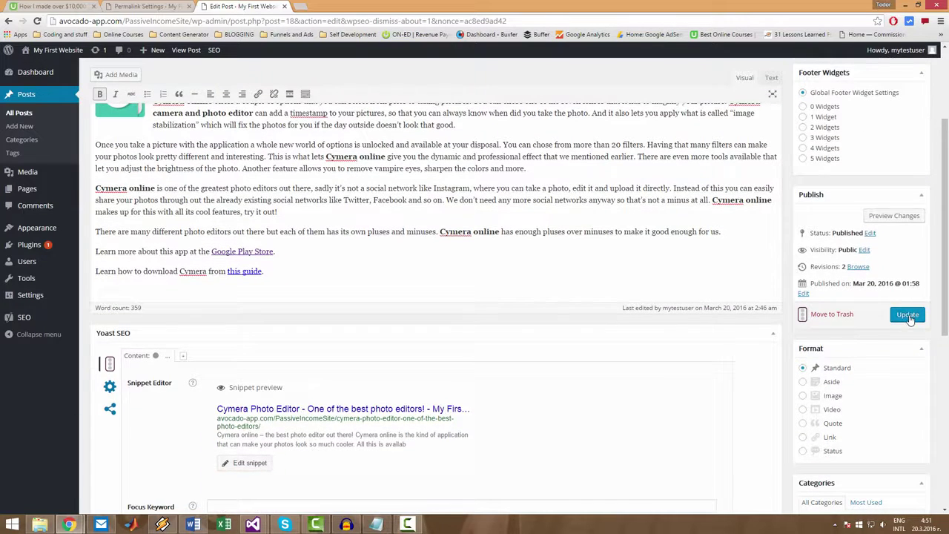
pyautogui.click(908, 315)
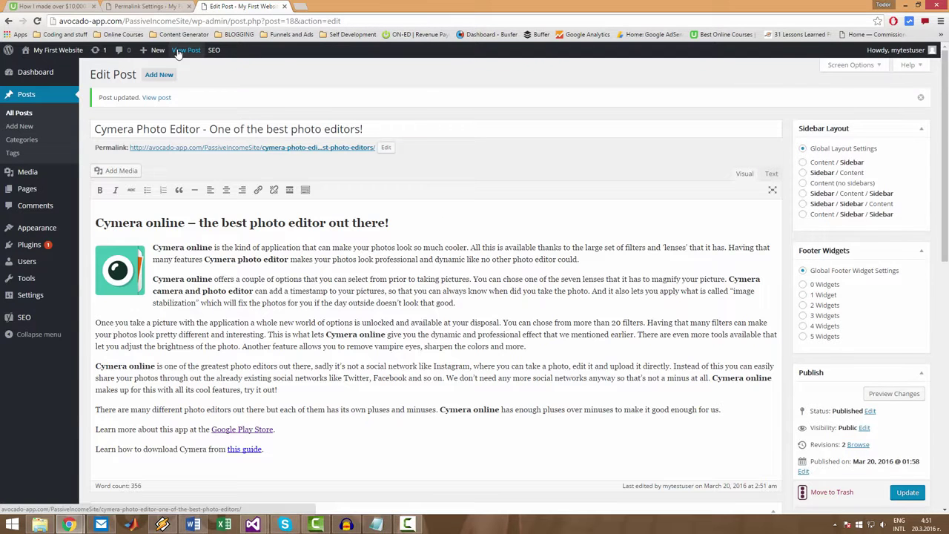
pyautogui.click(184, 52)
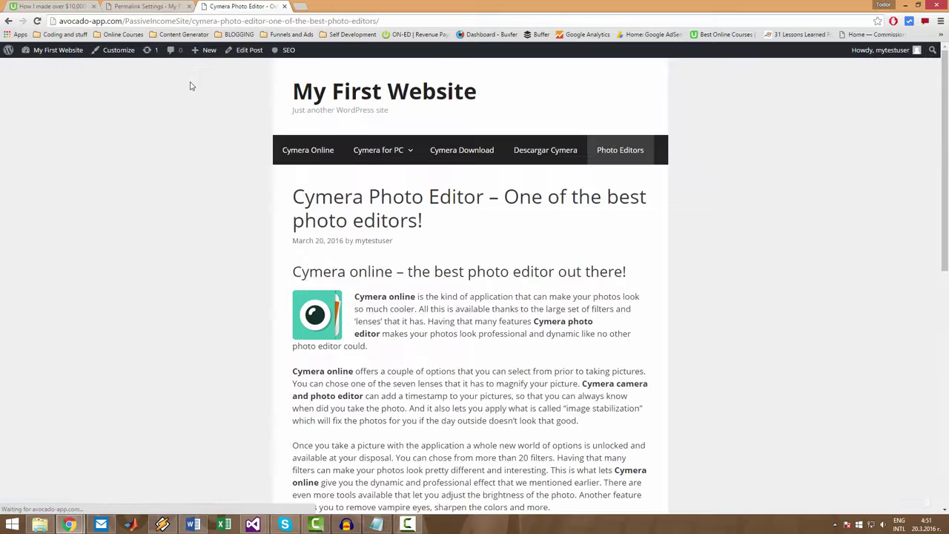
pyautogui.scroll(-4, 947, 274)
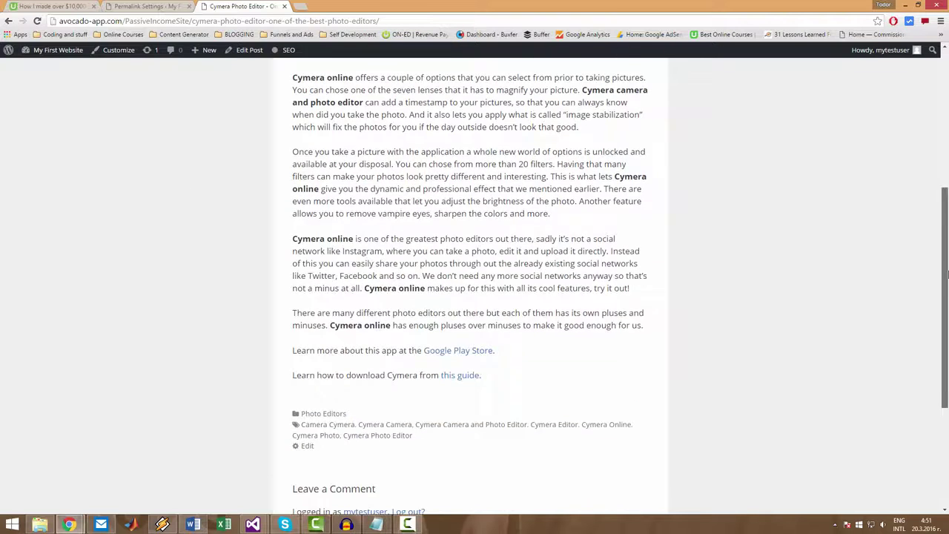
pyautogui.scroll(-2, 947, 275)
pyautogui.scroll(1, 525, 361)
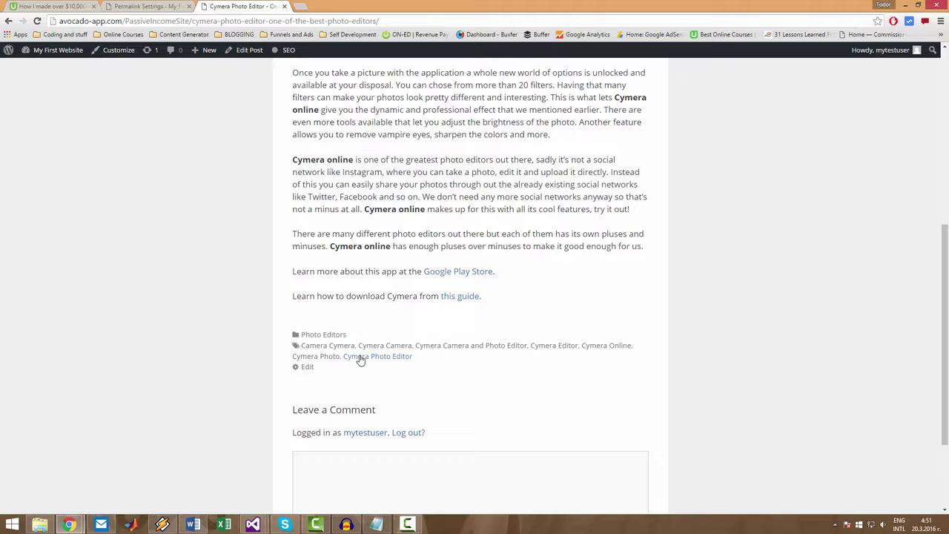
# Open the "Cymera Camera" tag archive in a separate browser tab, look through it and return to the post
pyautogui.middleClick(393, 347)
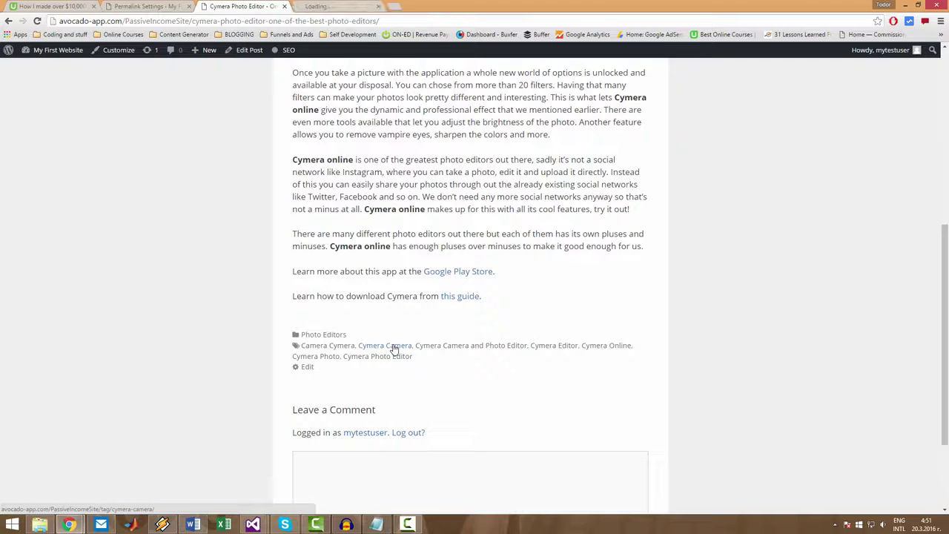
pyautogui.click(335, 6)
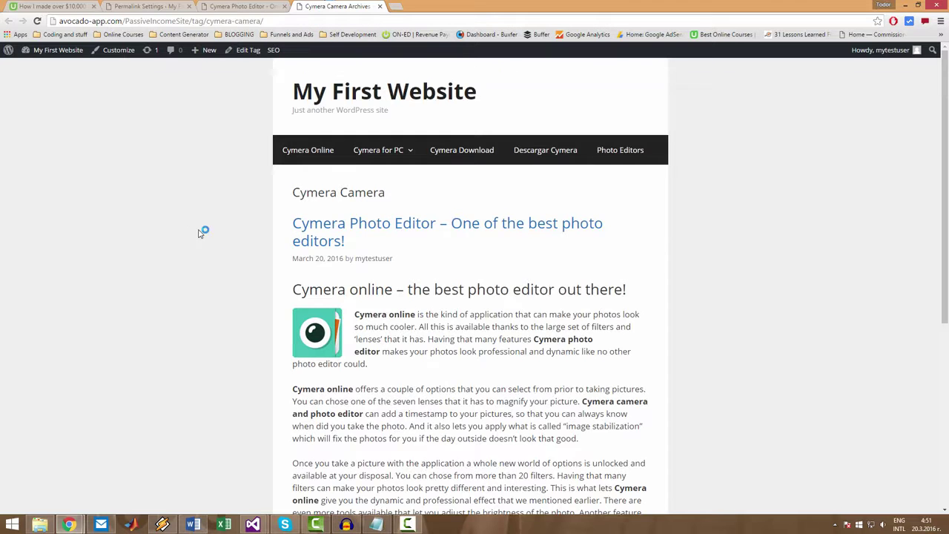
pyautogui.scroll(-5, 218, 263)
pyautogui.scroll(5, 220, 320)
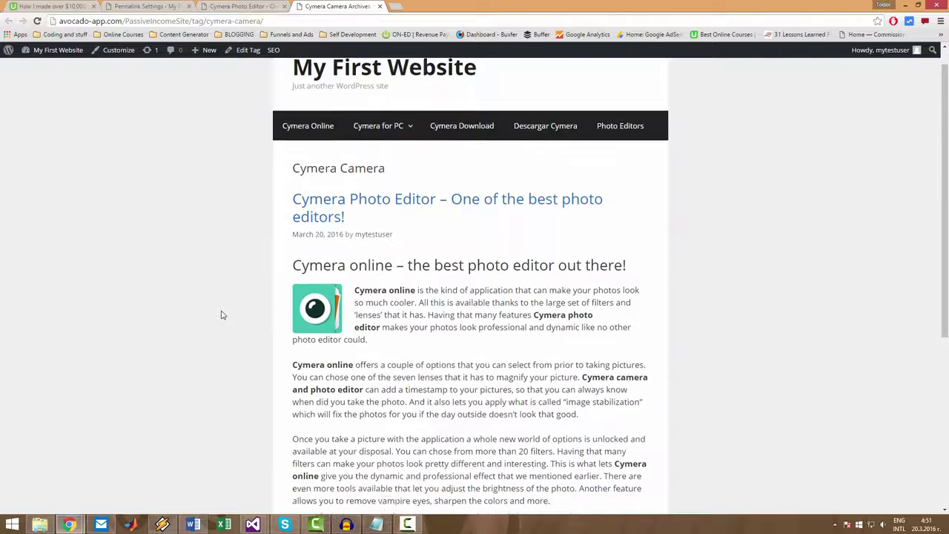
pyautogui.scroll(-5, 220, 315)
pyautogui.hotkey('ctrl', 'shift', 'Tab')
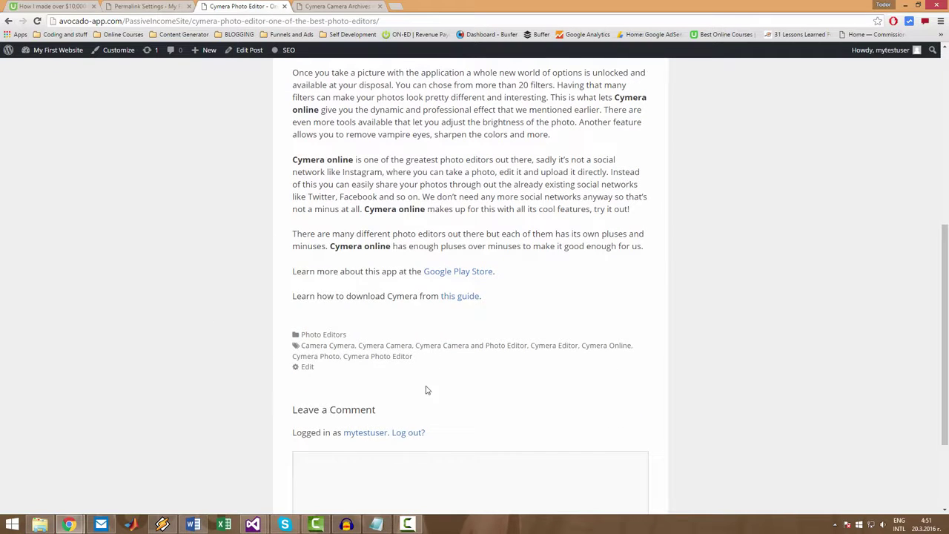
# Open the "Cymera Online" tag archive in a separate browser tab, examine it and return to the post
pyautogui.middleClick(598, 347)
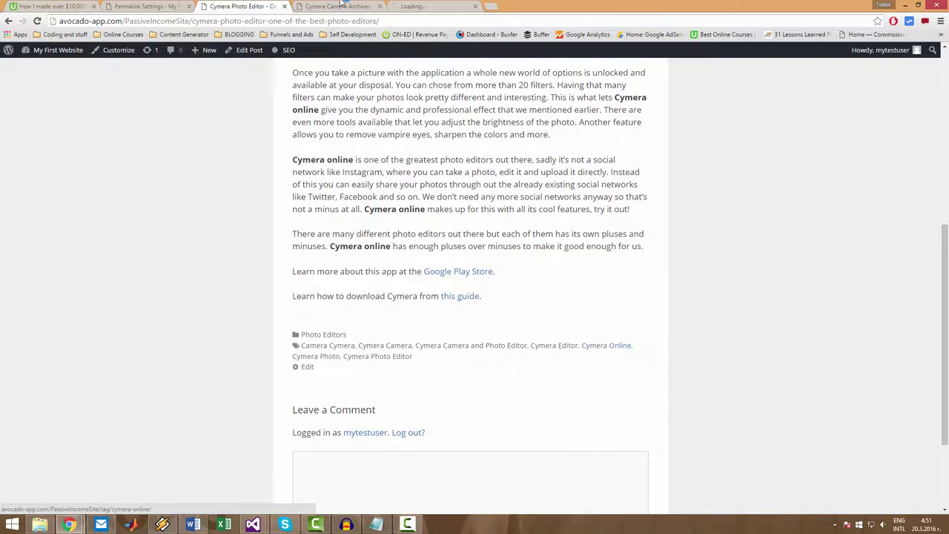
pyautogui.click(415, 6)
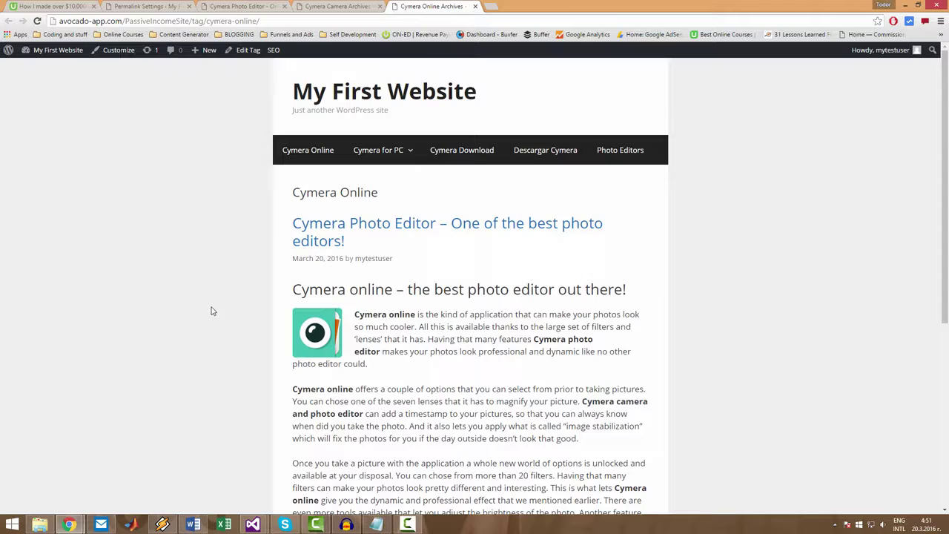
pyautogui.click(319, 5)
pyautogui.click(251, 6)
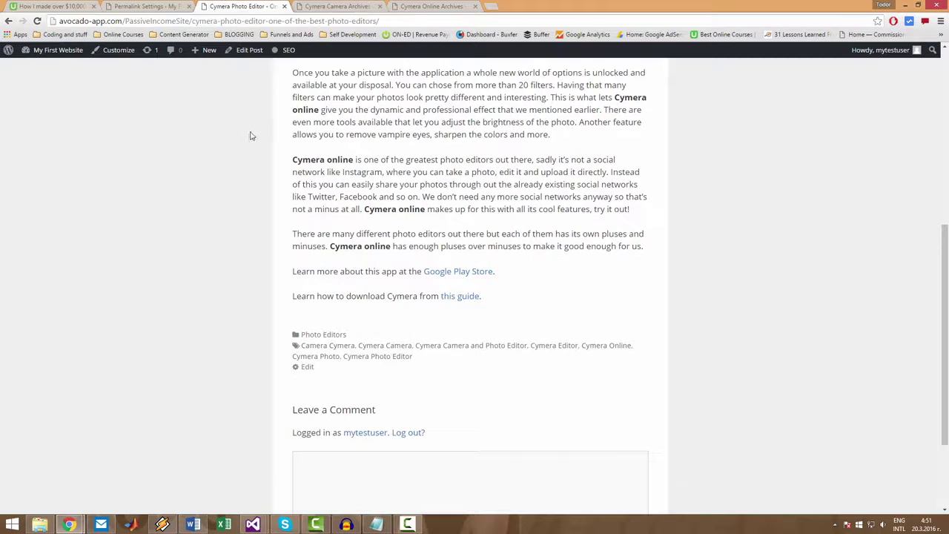
pyautogui.click(130, 6)
pyautogui.click(252, 6)
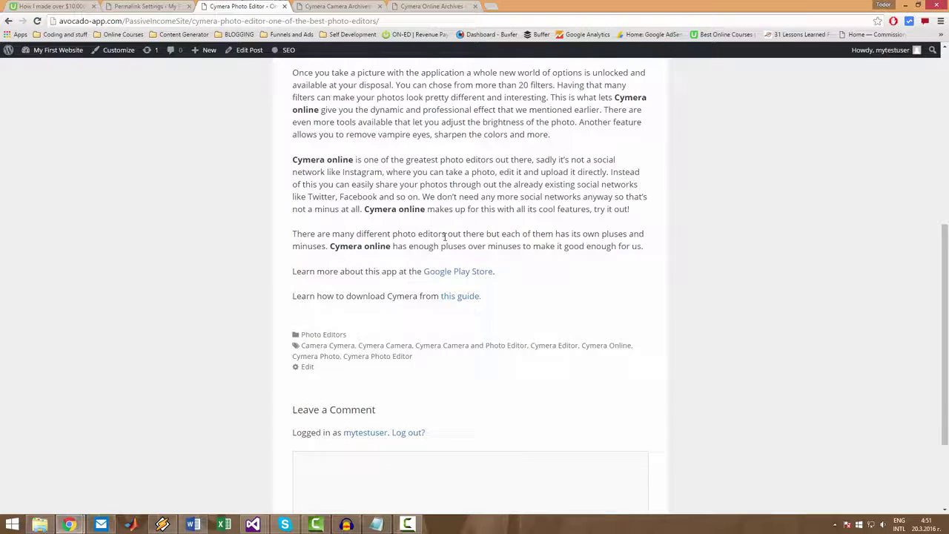
# Compare the published post with the "Cymera Camera" and "Cymera Online" tag archive pages
pyautogui.scroll(5, 343, 395)
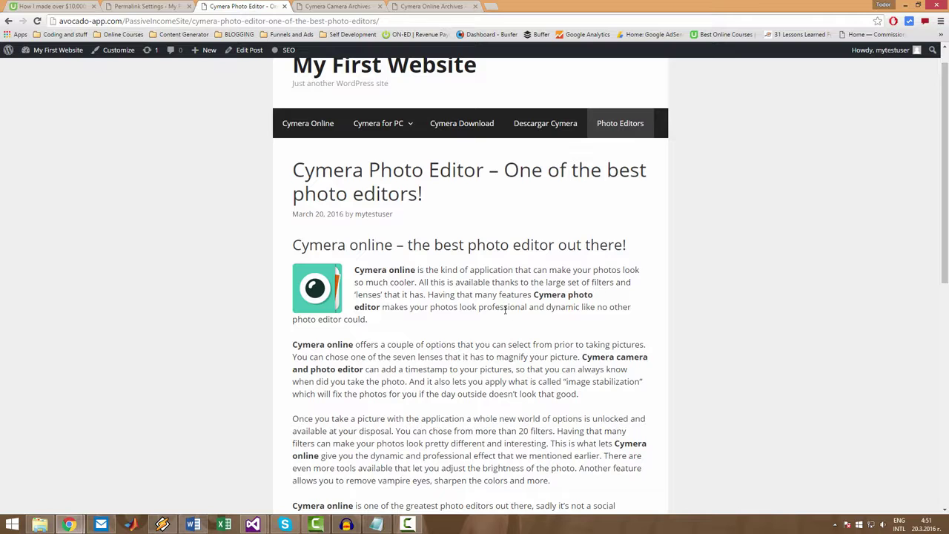
pyautogui.scroll(-5, 413, 366)
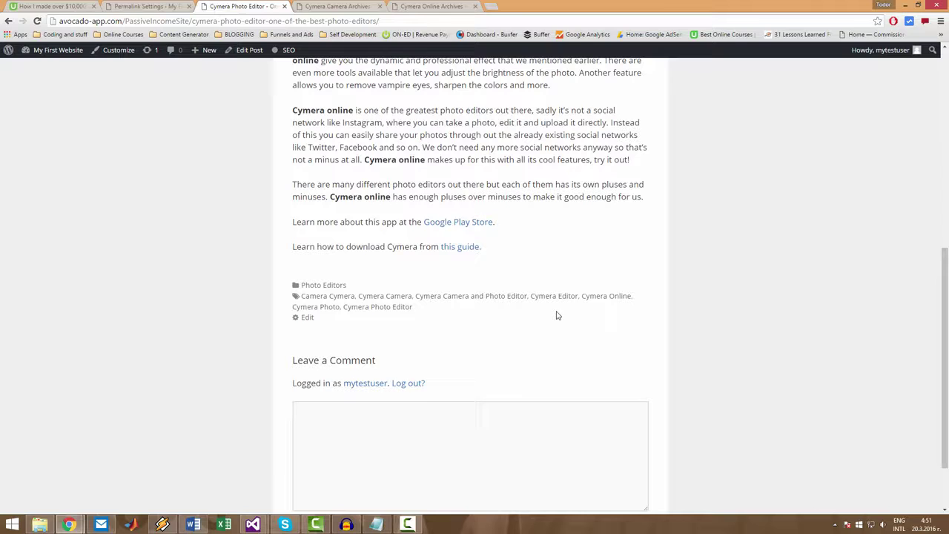
pyautogui.click(358, 5)
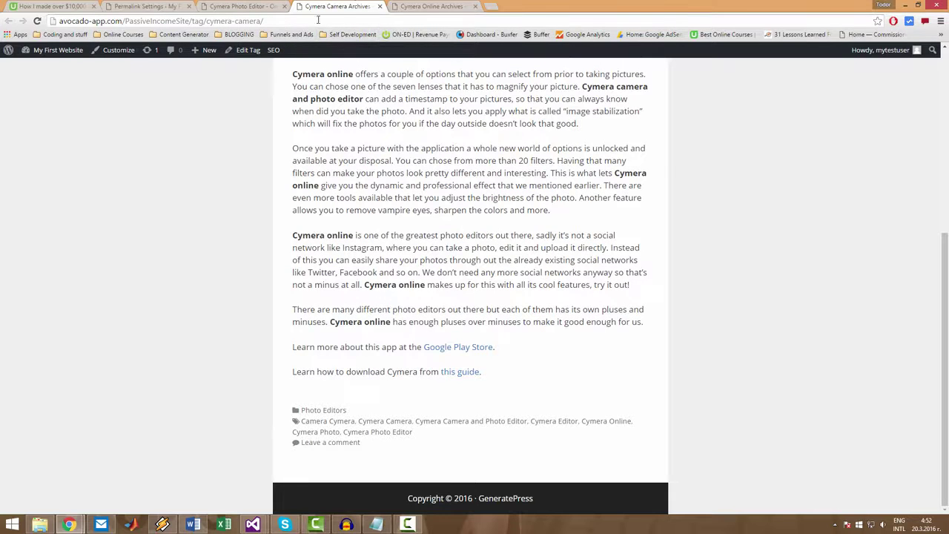
pyautogui.click(408, 6)
pyautogui.click(370, 6)
pyautogui.click(419, 6)
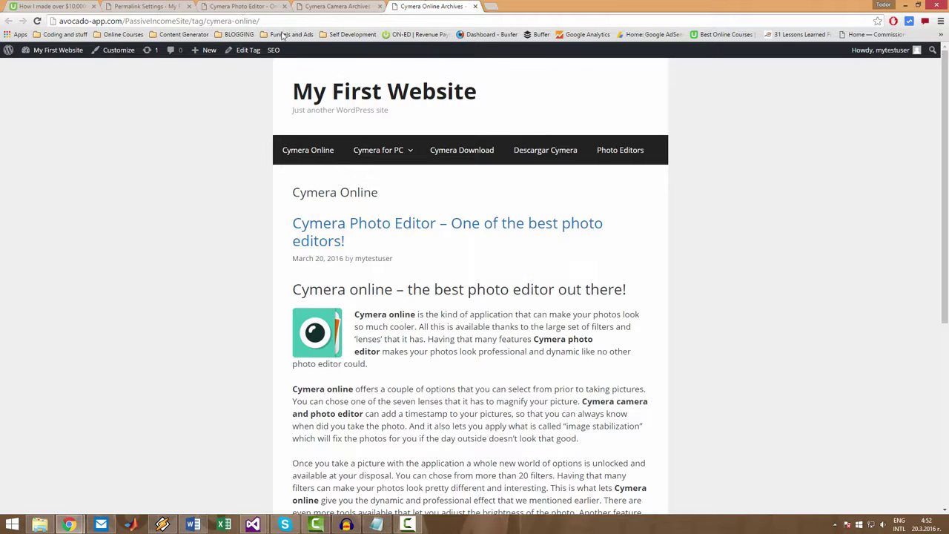
# Return to the published post and open its "Cymera Camera and Photo Editor" tag archive
pyautogui.click(236, 6)
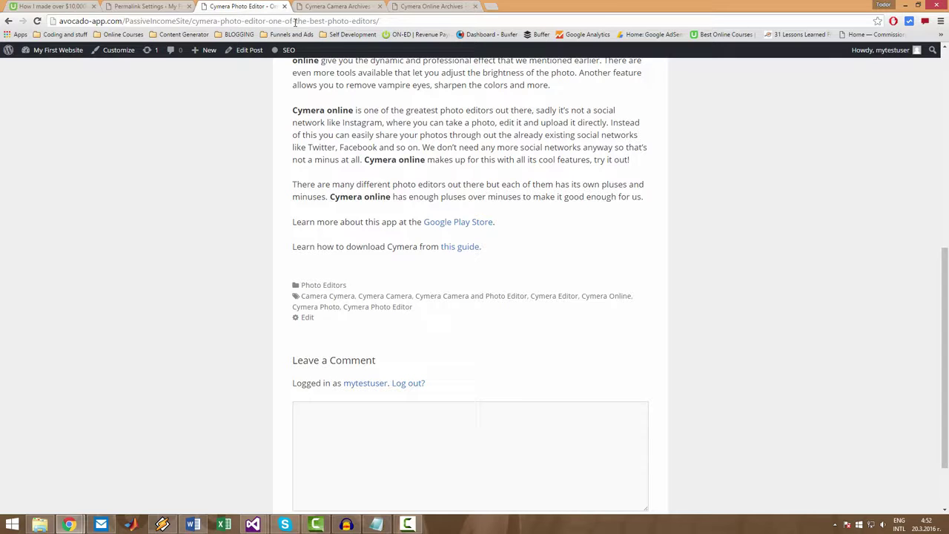
pyautogui.click(457, 296)
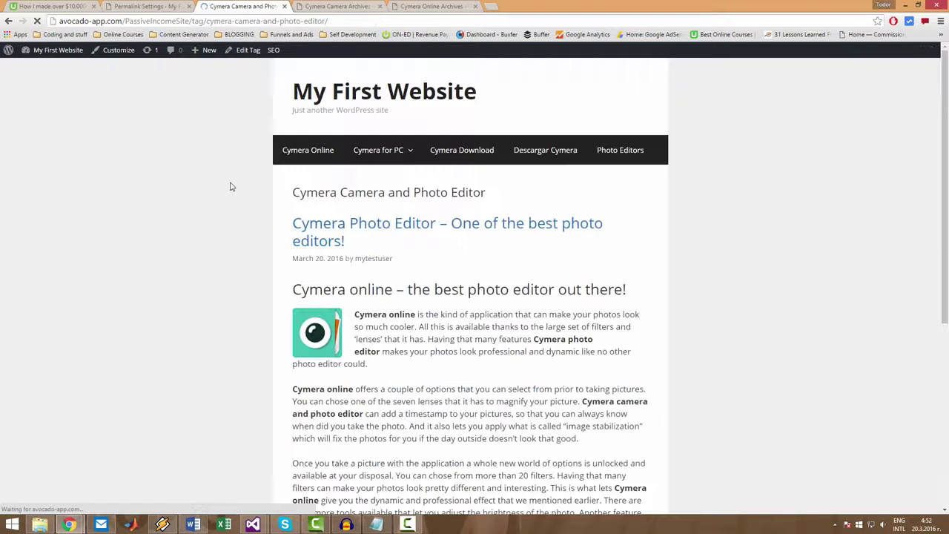
# Look through the "Cymera Camera and Photo Editor" tag archive down to its tag list, and open the site's Cymera Online page
pyautogui.scroll(-2, 286, 341)
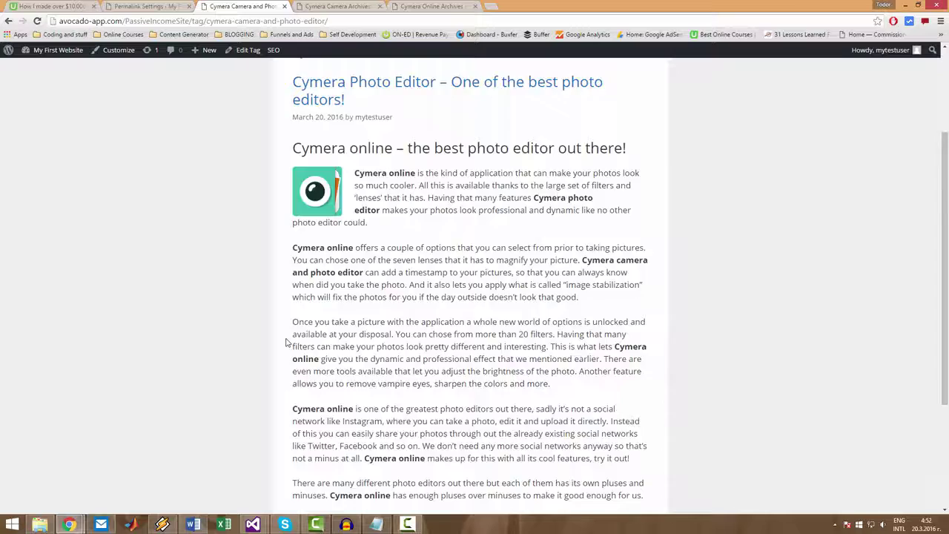
pyautogui.scroll(2, 286, 342)
pyautogui.scroll(-4, 510, 293)
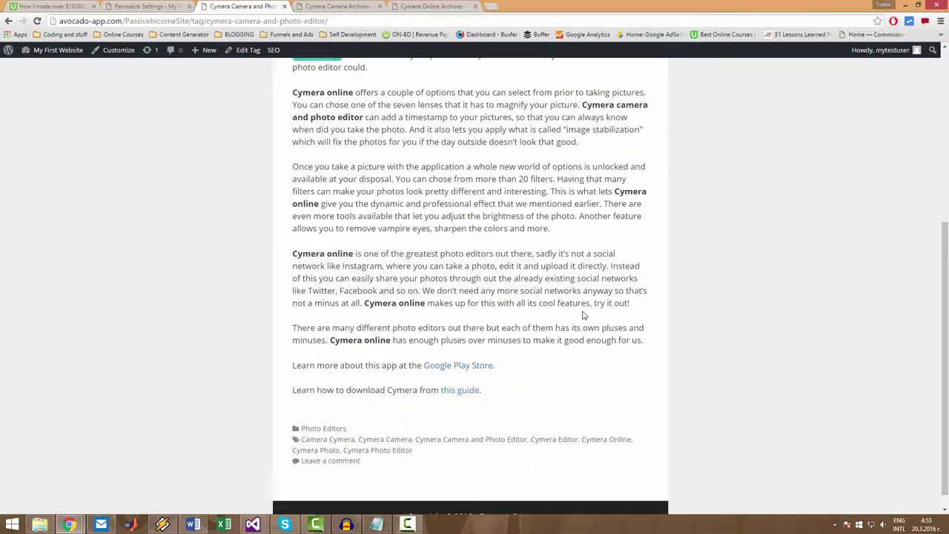
pyautogui.scroll(4, 582, 318)
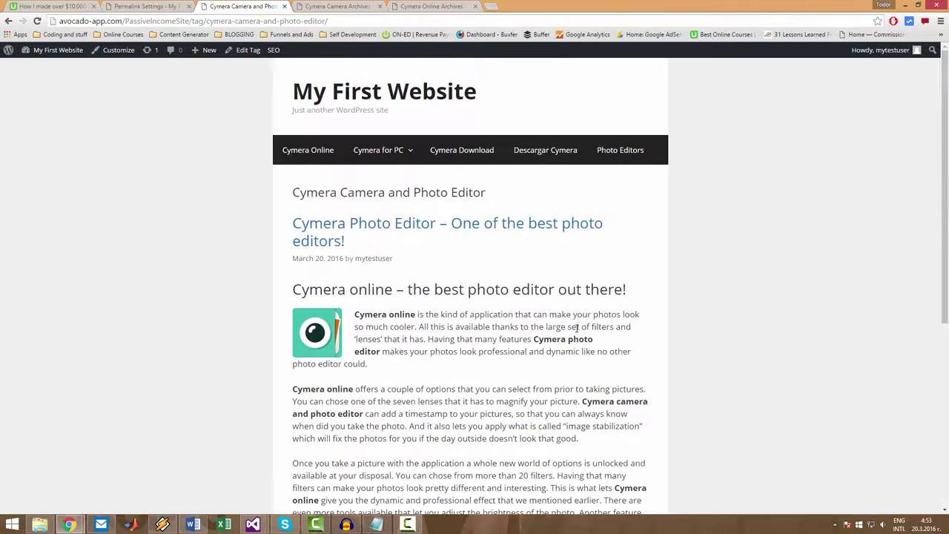
pyautogui.click(320, 155)
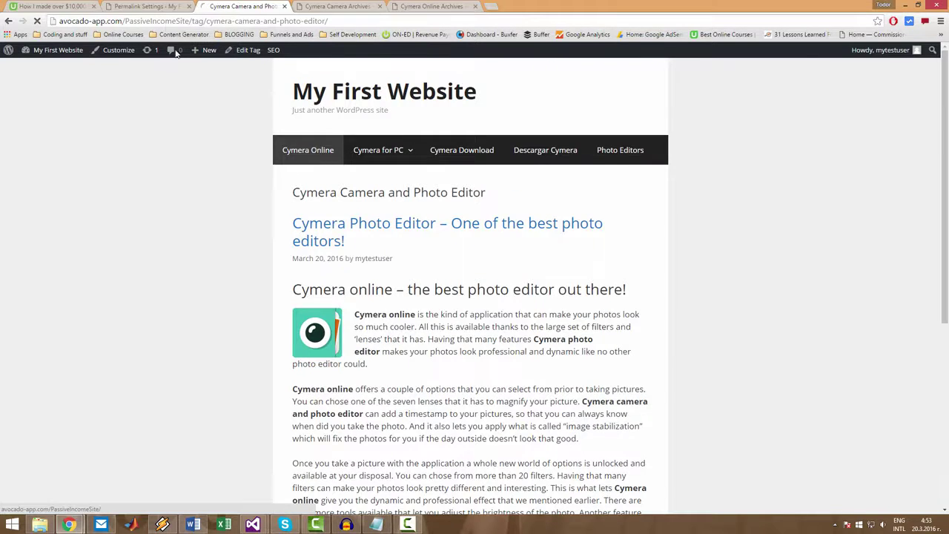
# Return to the WordPress admin, open the Cymera Online front page for editing and check which settings its editor offers
pyautogui.hotkey('ctrl', 'shift', 'Tab')
pyautogui.click(37, 127)
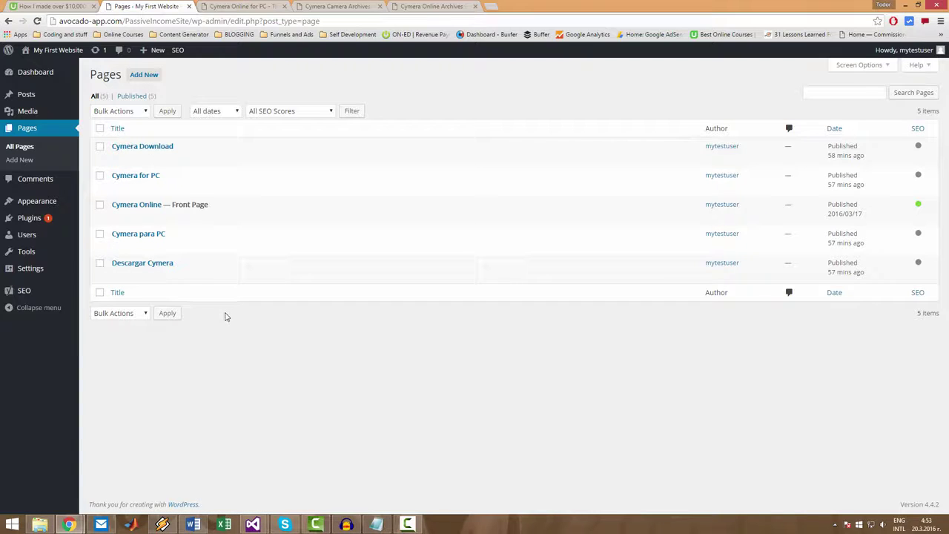
pyautogui.click(117, 216)
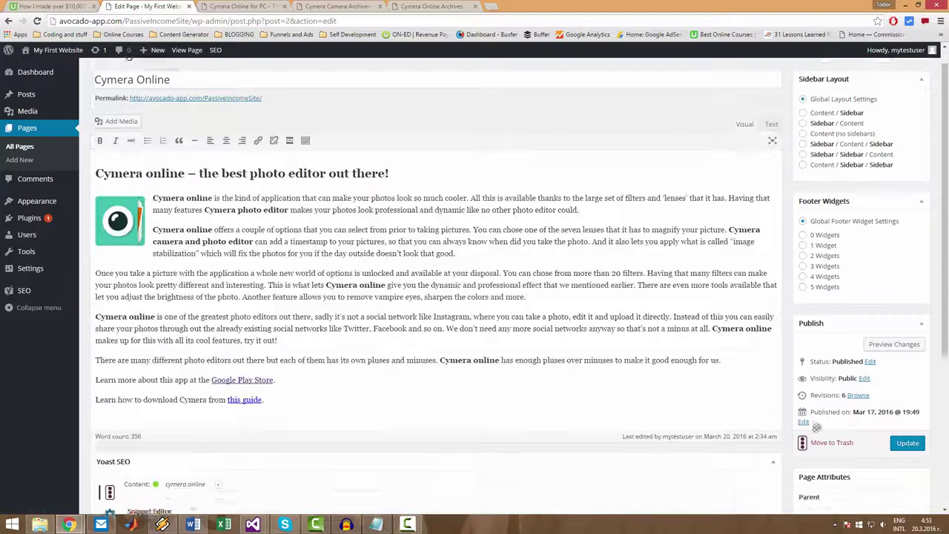
pyautogui.scroll(-3, 789, 422)
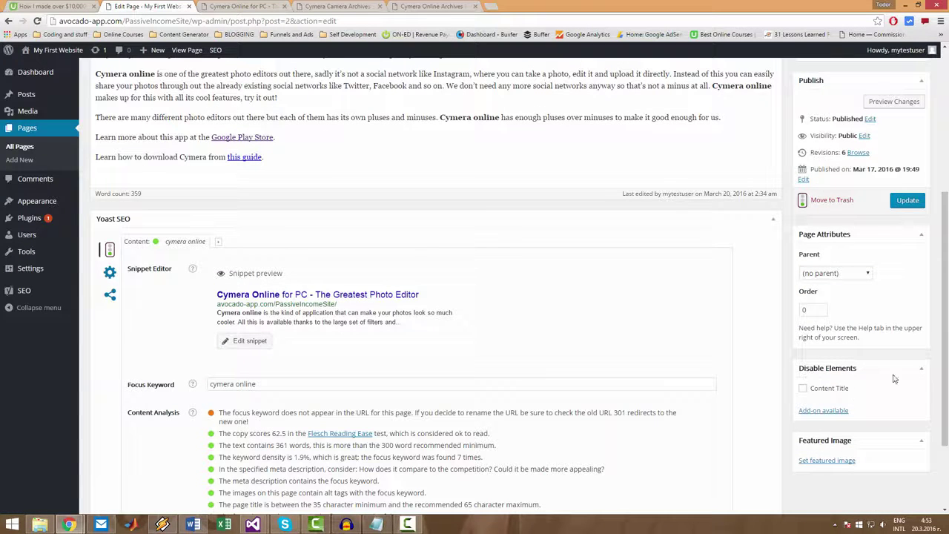
pyautogui.scroll(3, 838, 333)
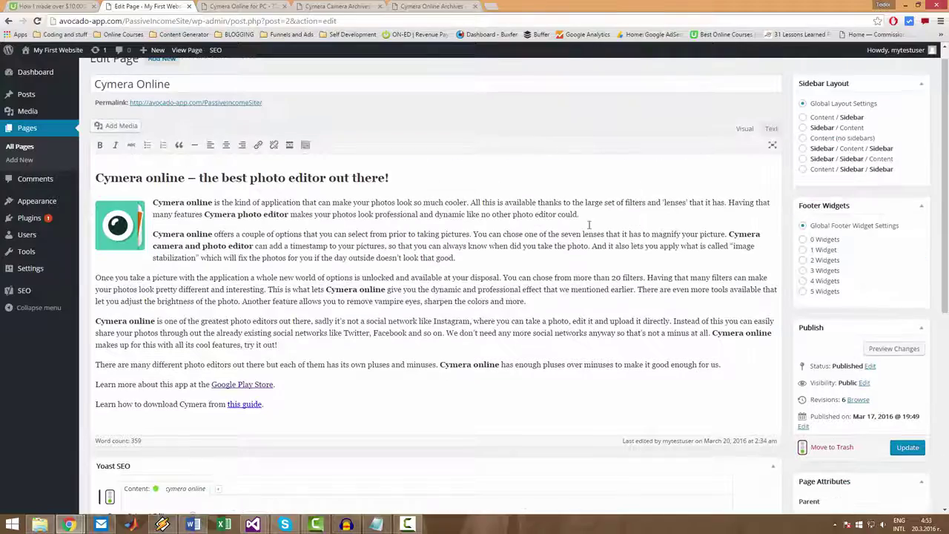